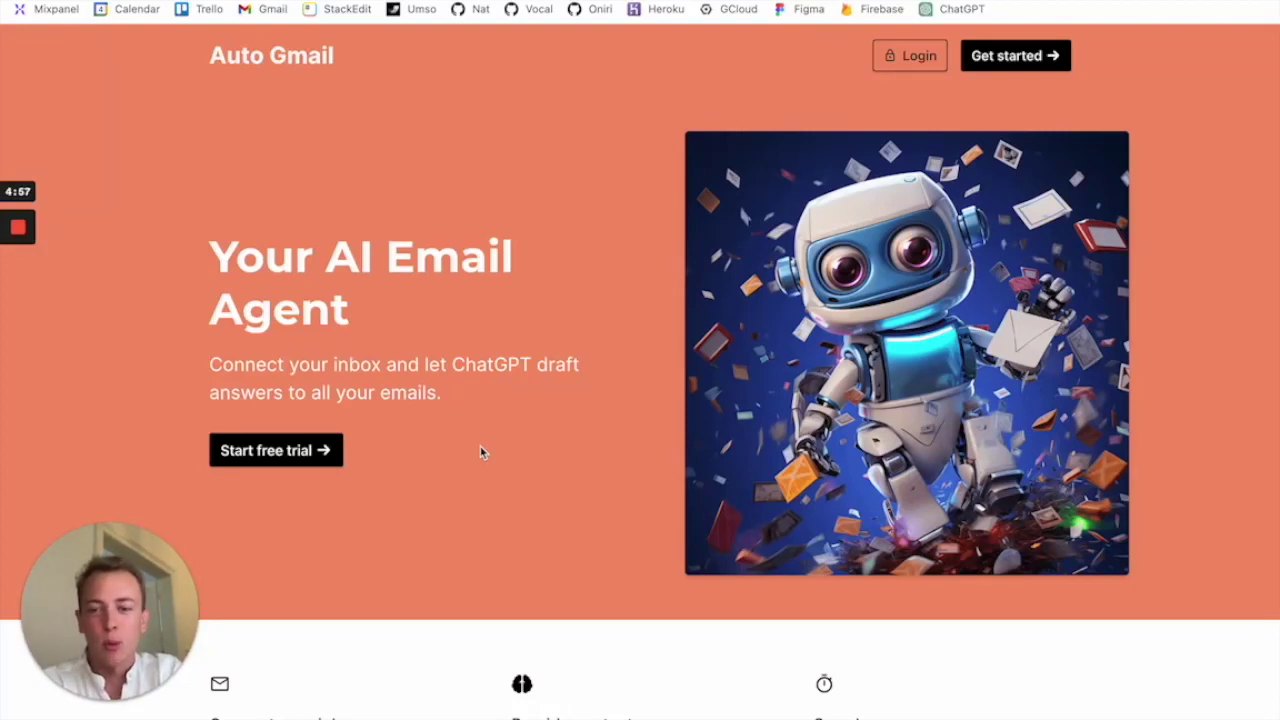
Step: Sign in to Auto Gmail with the Team at Vocal Google account and start the free trial
left_click(294, 455)
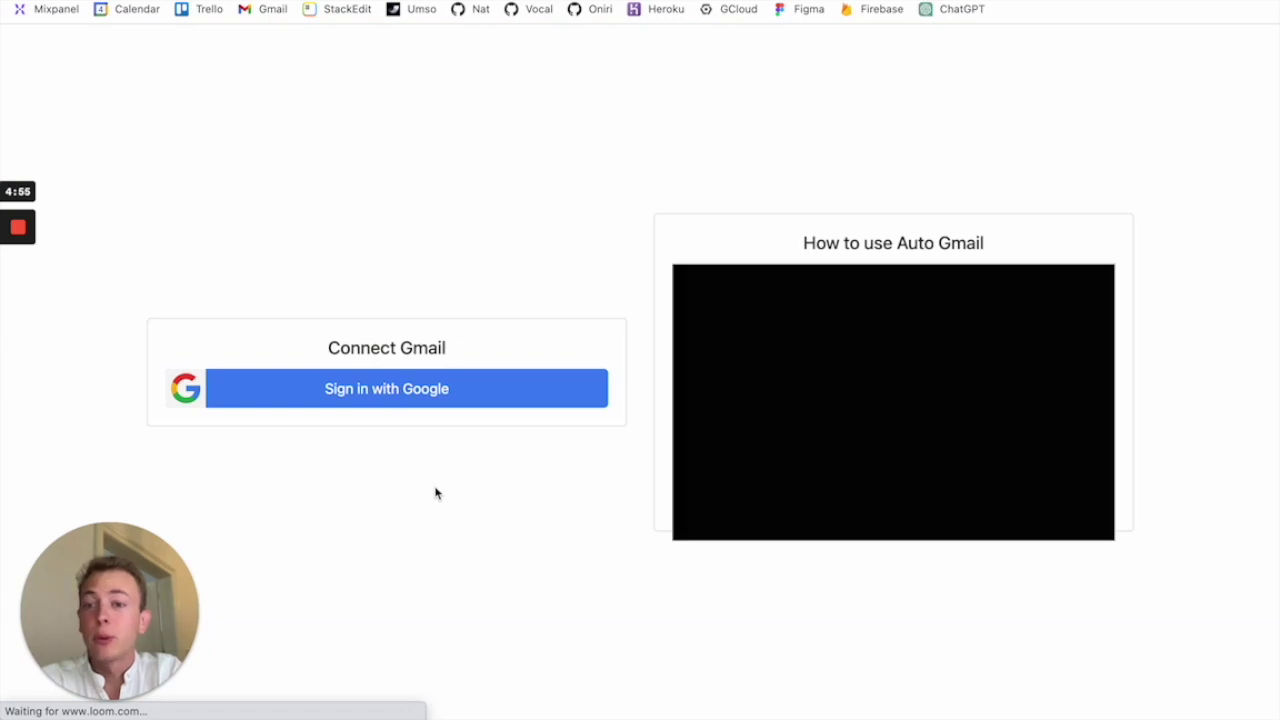
left_click(386, 405)
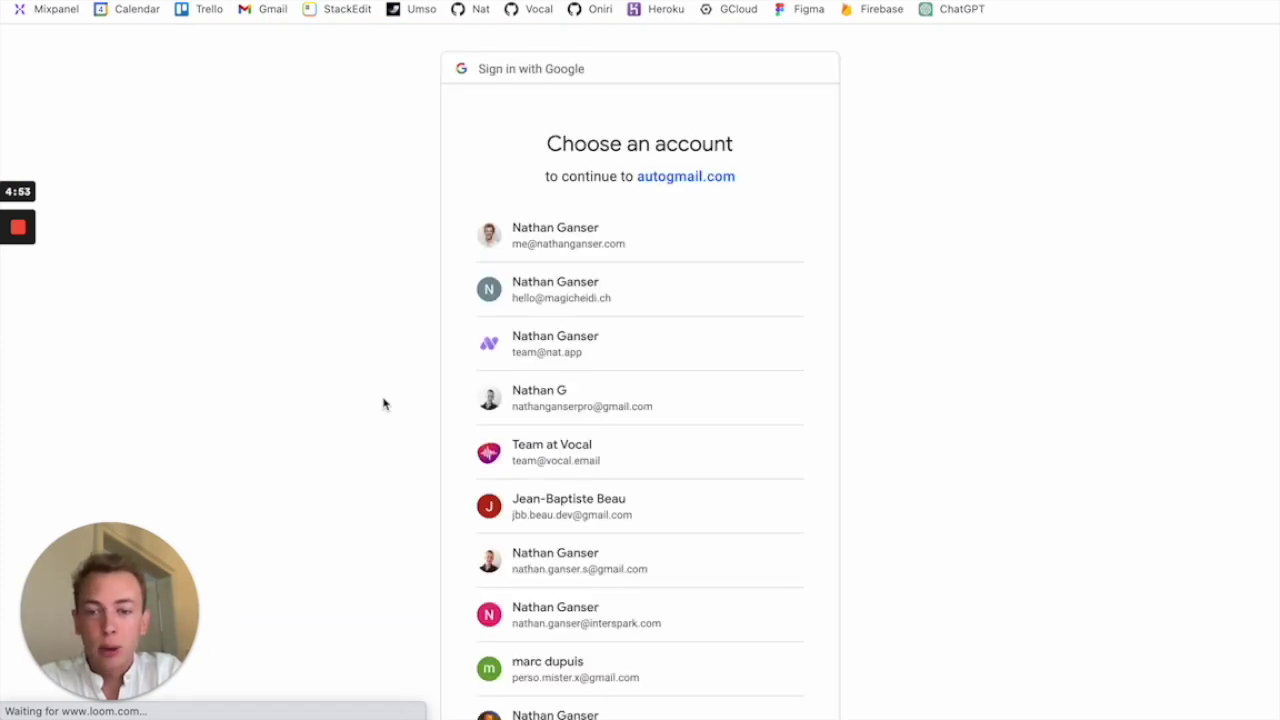
left_click(558, 463)
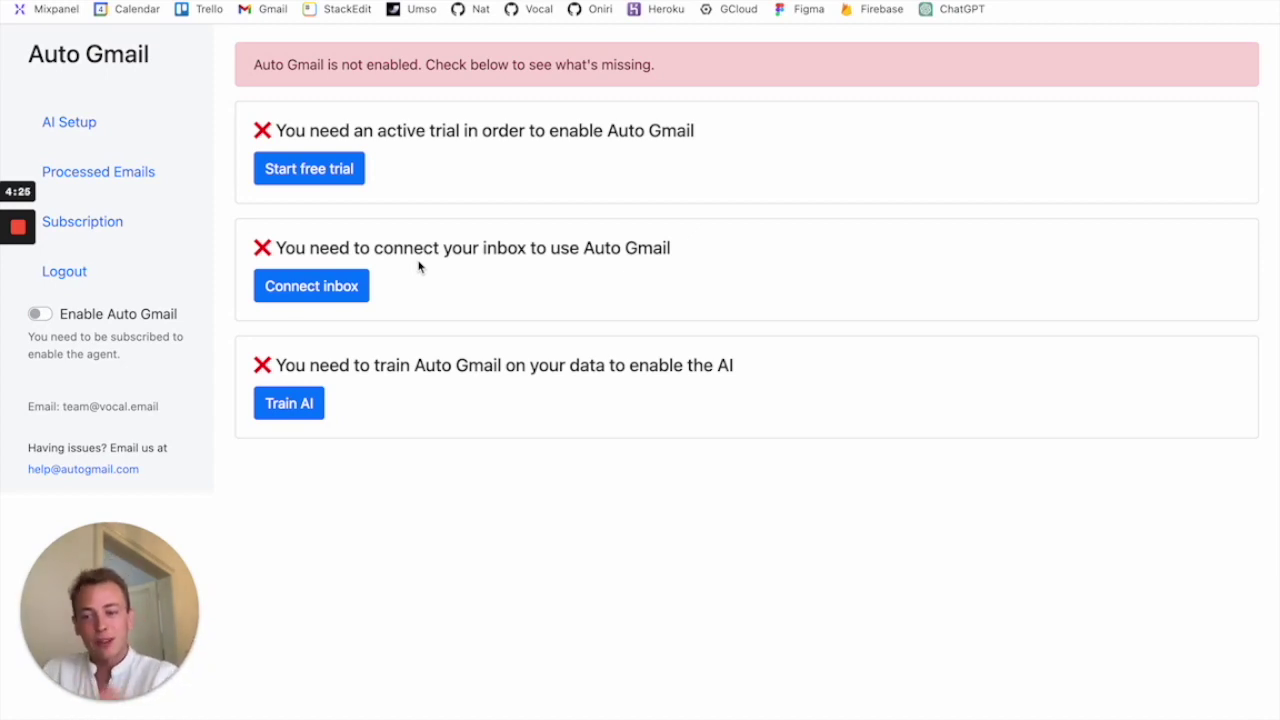
left_click(334, 183)
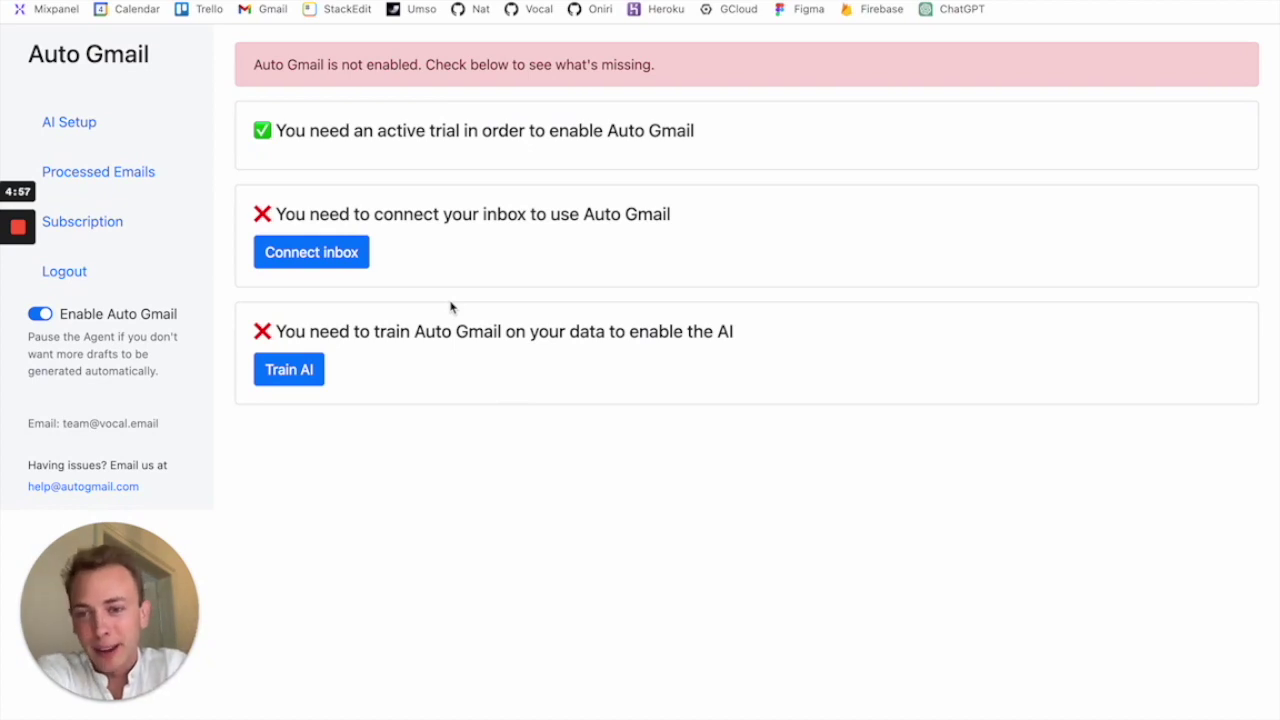
Step: Connect the Team at Vocal inbox, proceeding past Google's unverified-app warning and granting permission to read, compose and send Gmail emails
left_click(335, 259)
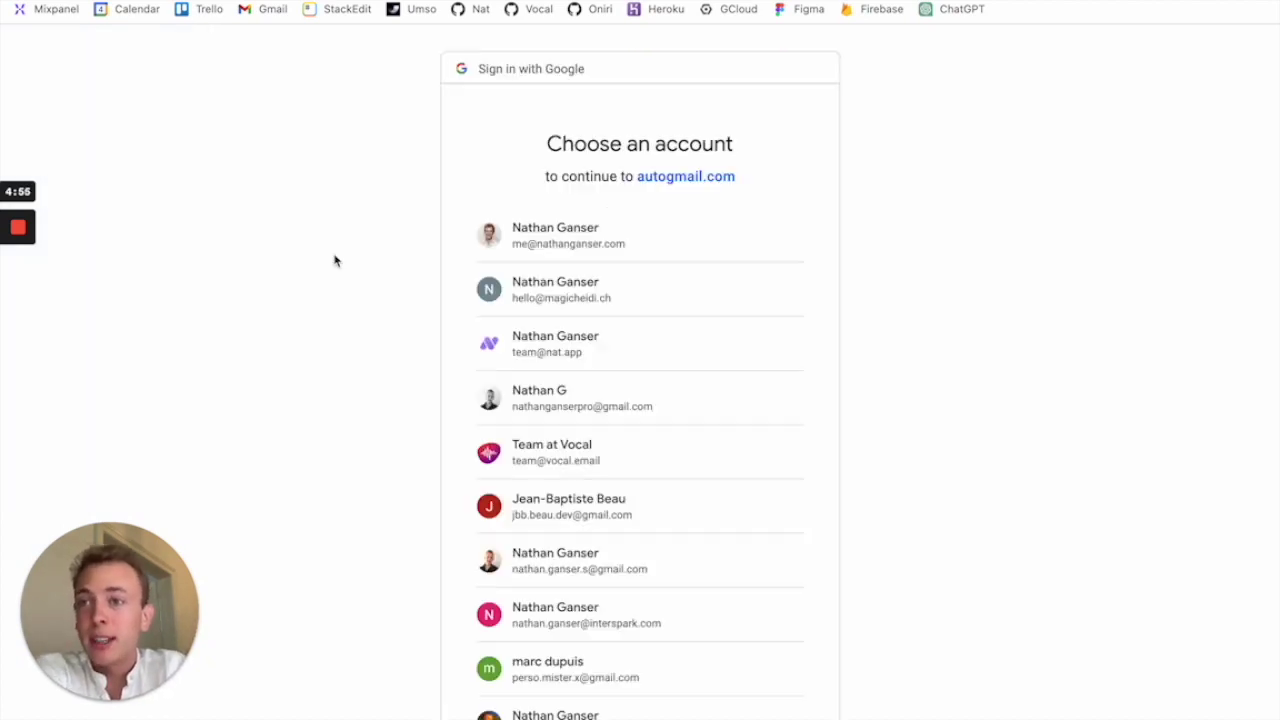
left_click(543, 460)
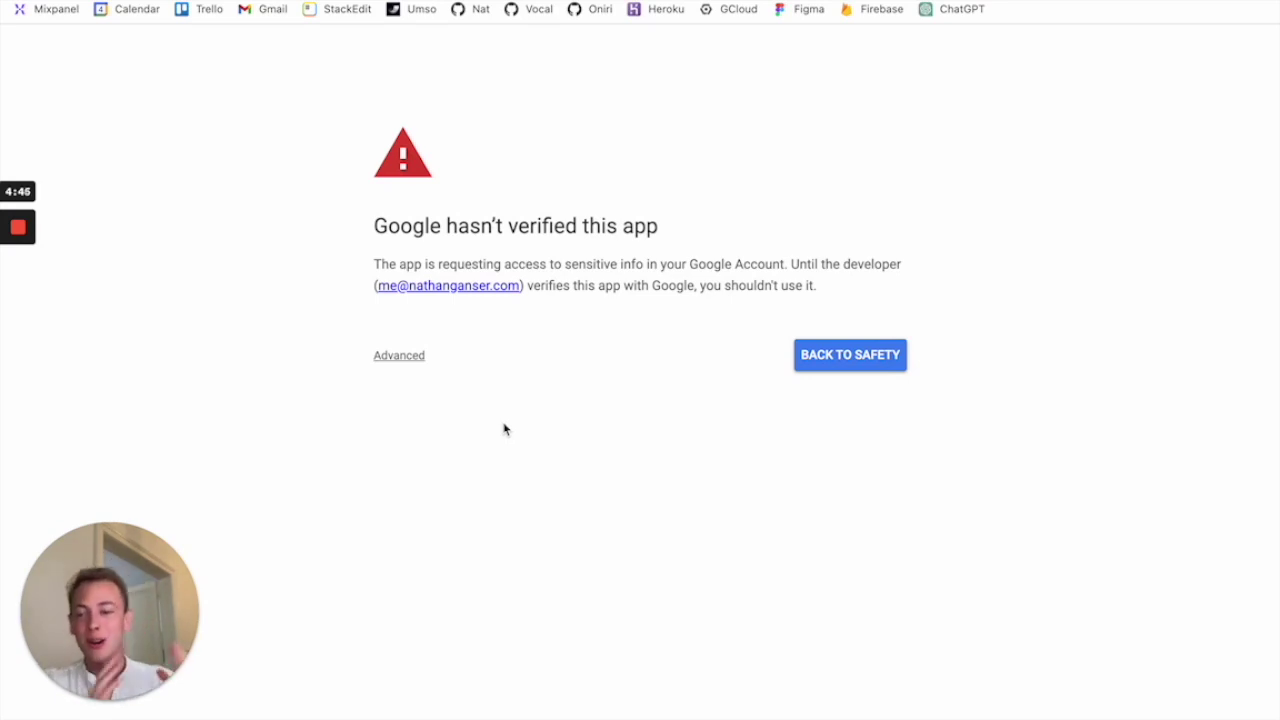
left_click(398, 358)
left_click(446, 486)
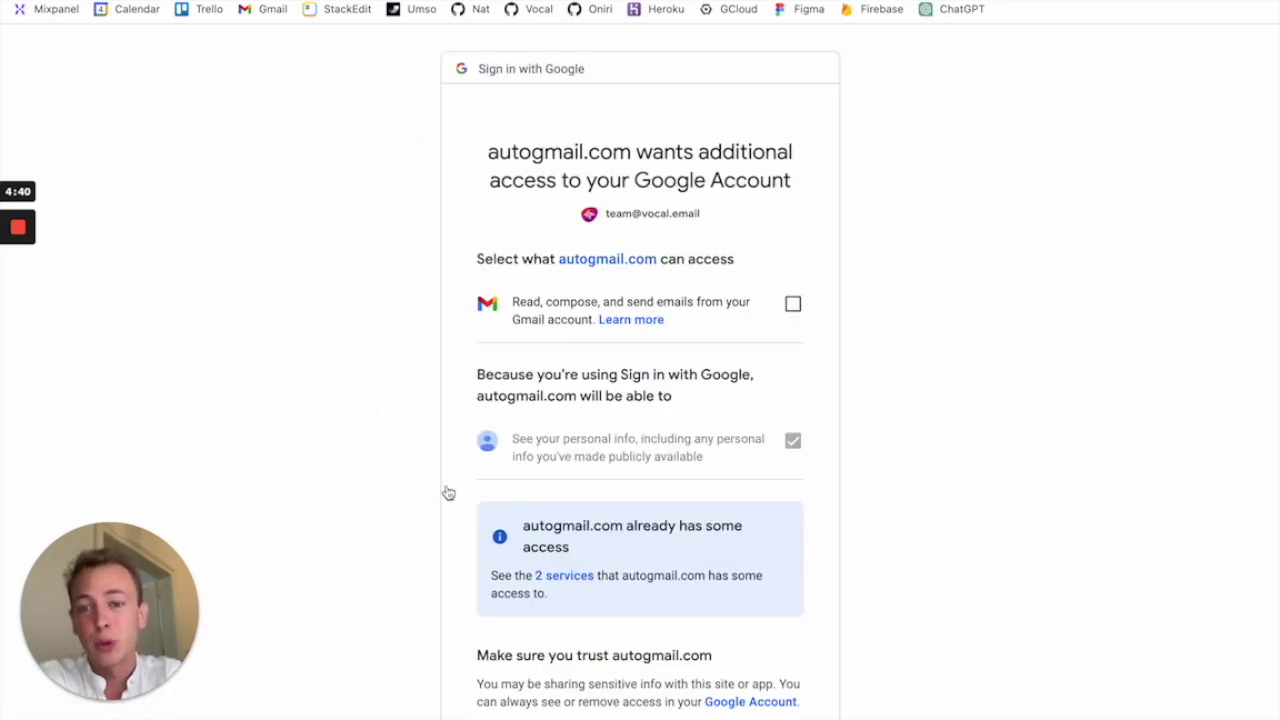
left_click(794, 312)
scroll(791, 414, "down", 3)
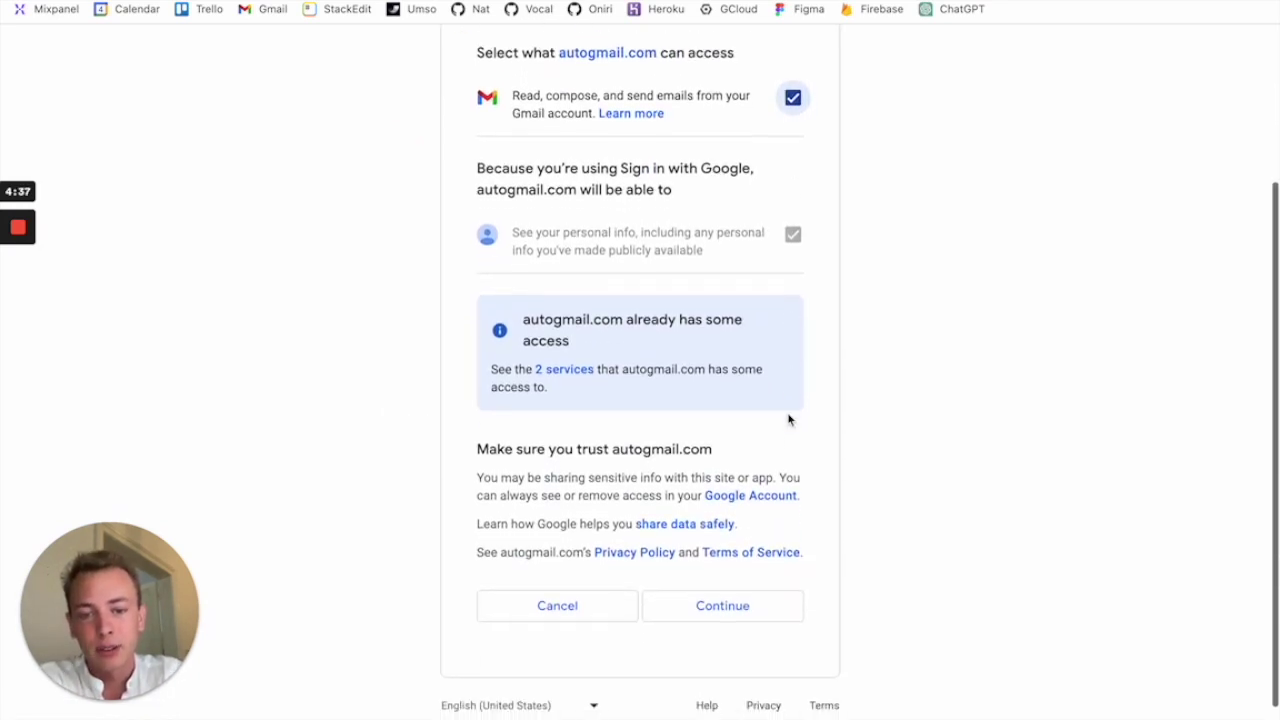
left_click(737, 612)
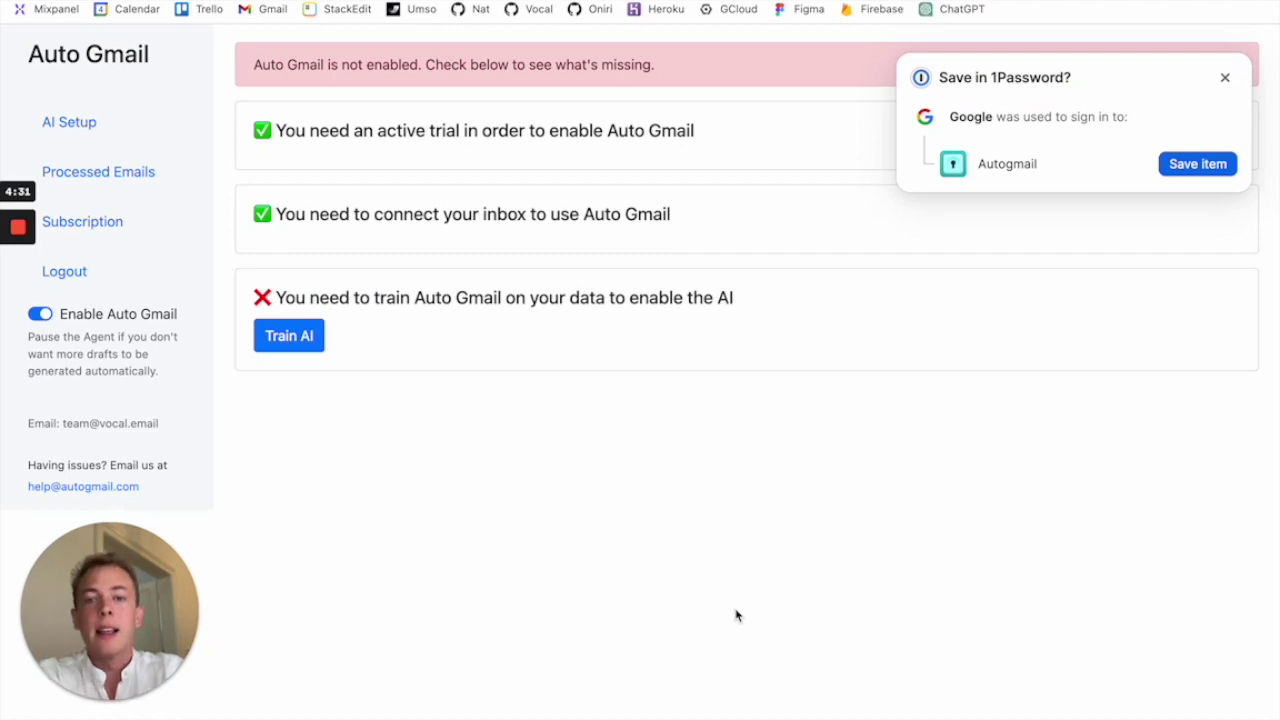
left_click(1224, 78)
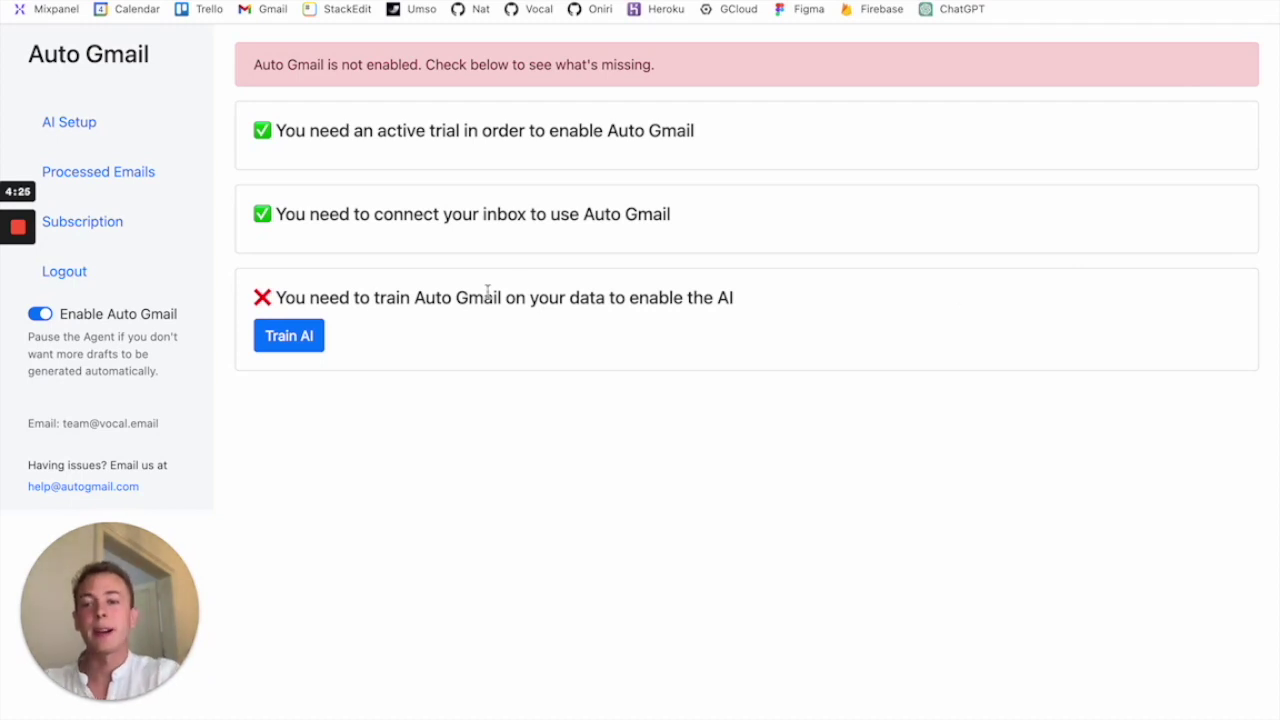
Step: Train the AI on the account's data and import the latest emails into Processed Emails
left_click(287, 335)
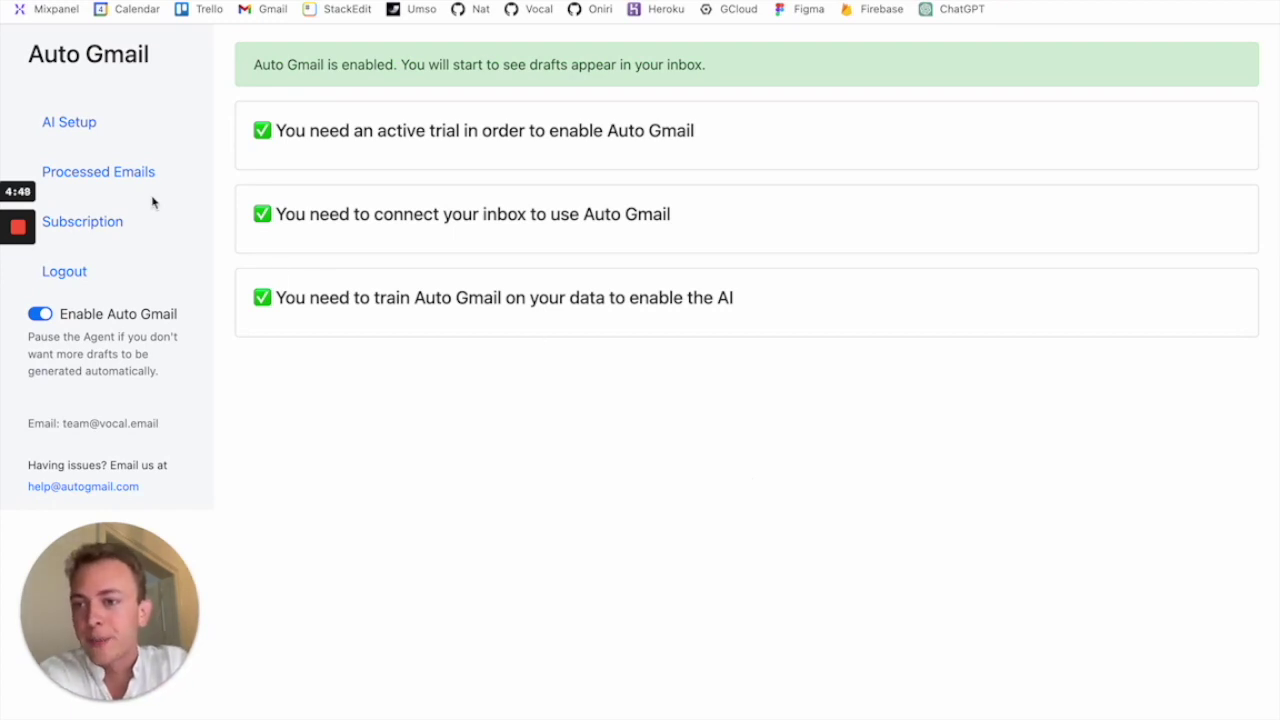
left_click(126, 178)
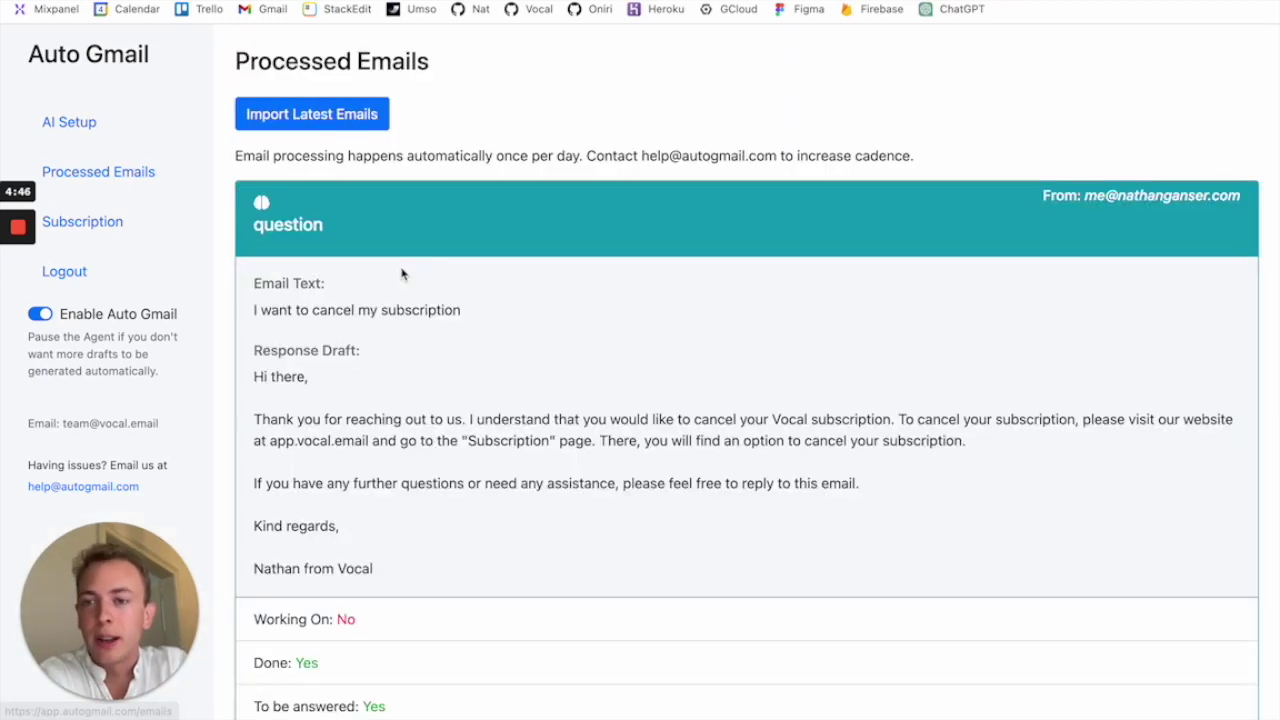
left_click(306, 120)
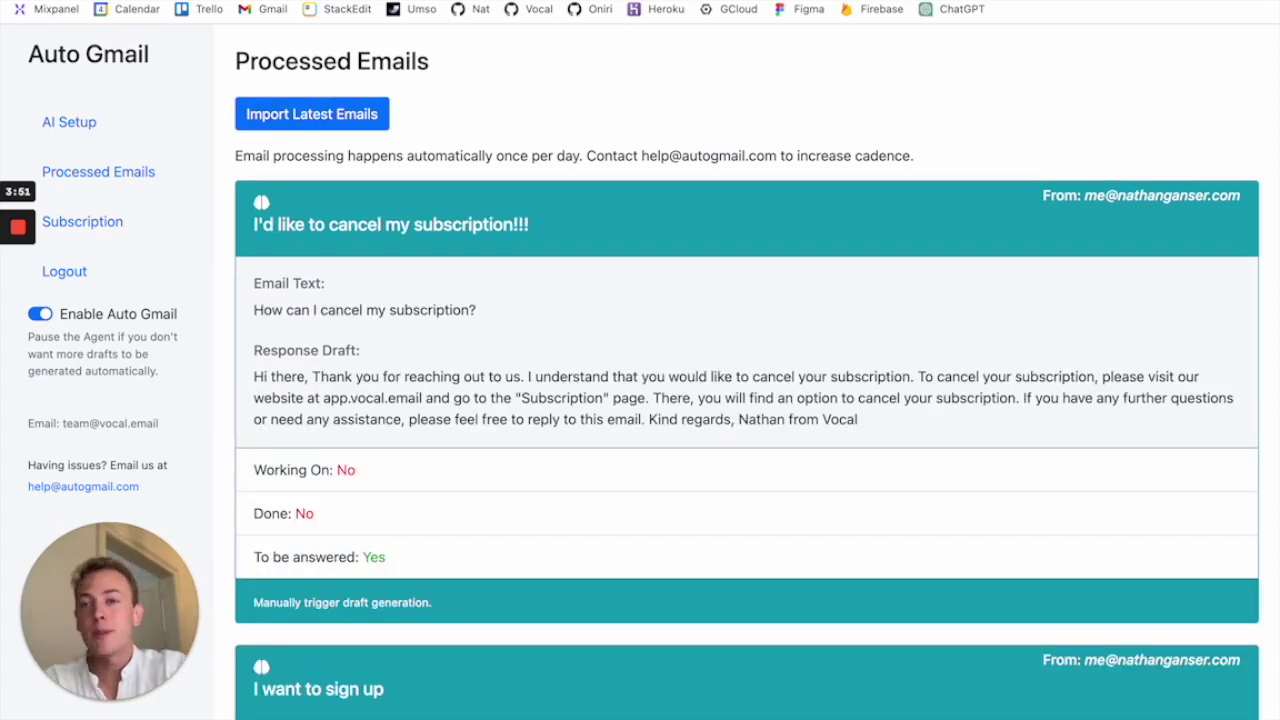
Step: Switch to the refreshed Gmail inbox and send the drafted reply to the "Question about subscription" email
key("ctrl+Tab")
key("ctrl+r")
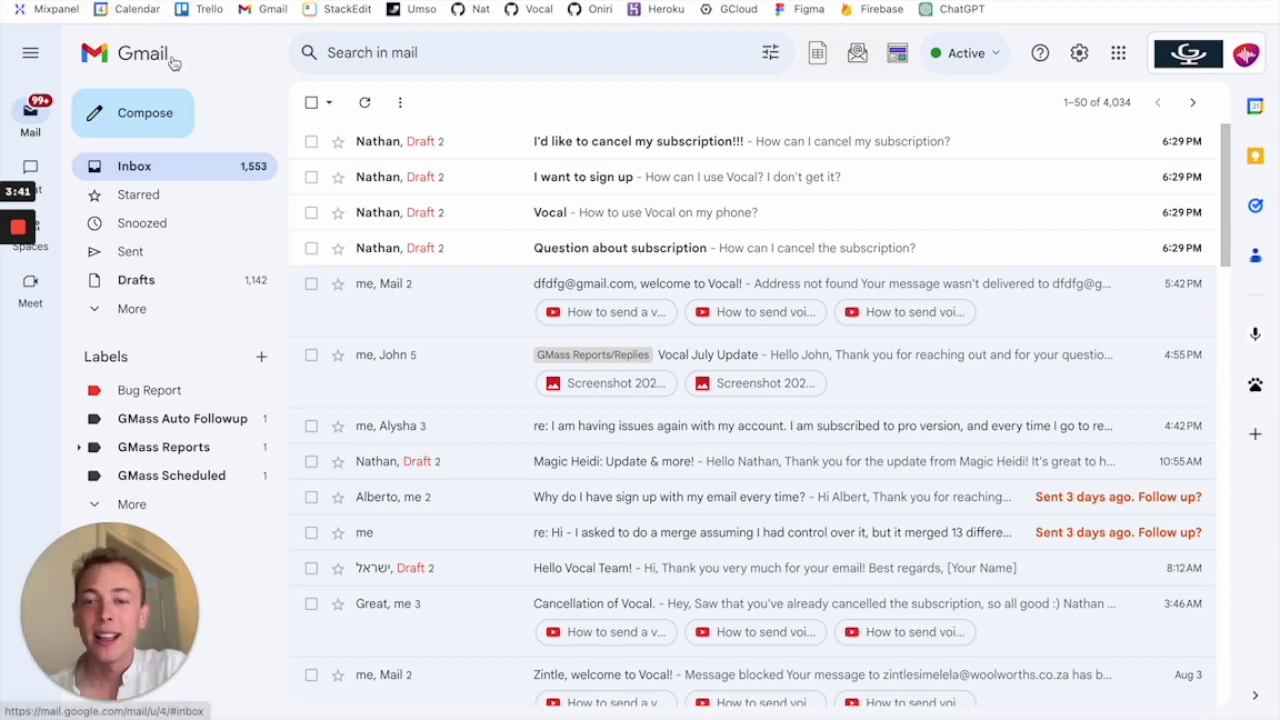
left_click(481, 248)
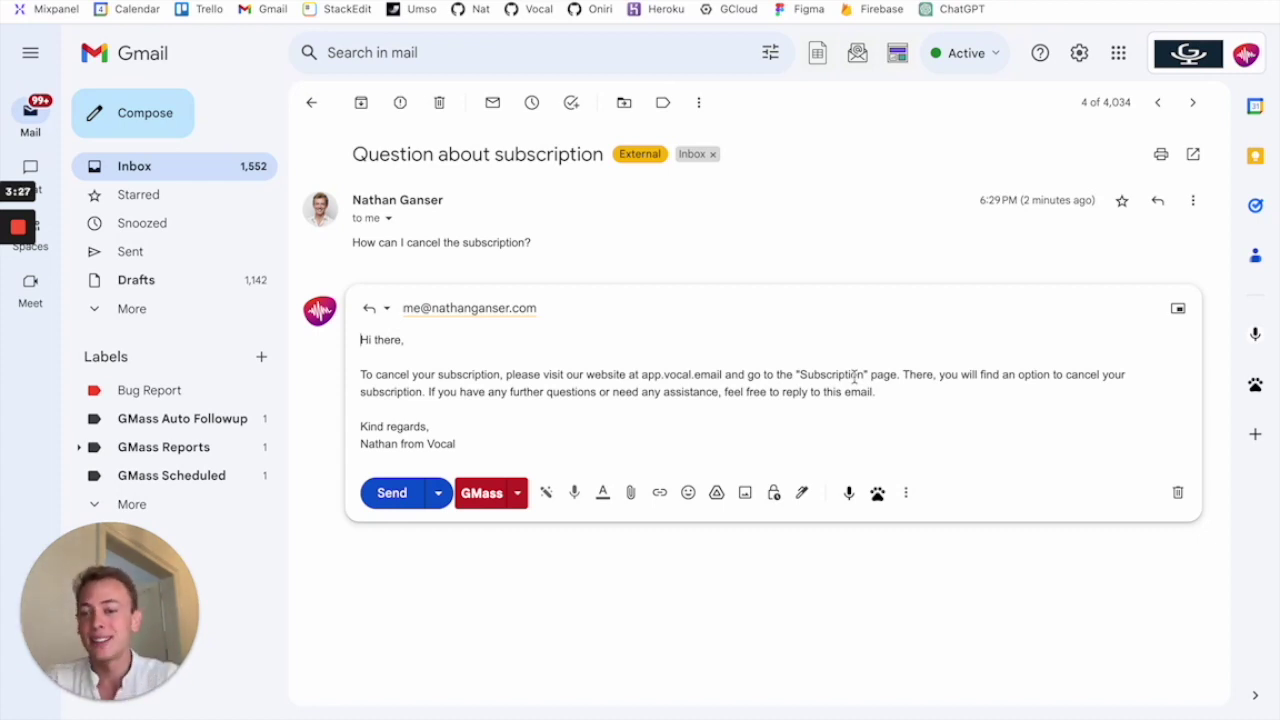
left_click(392, 493)
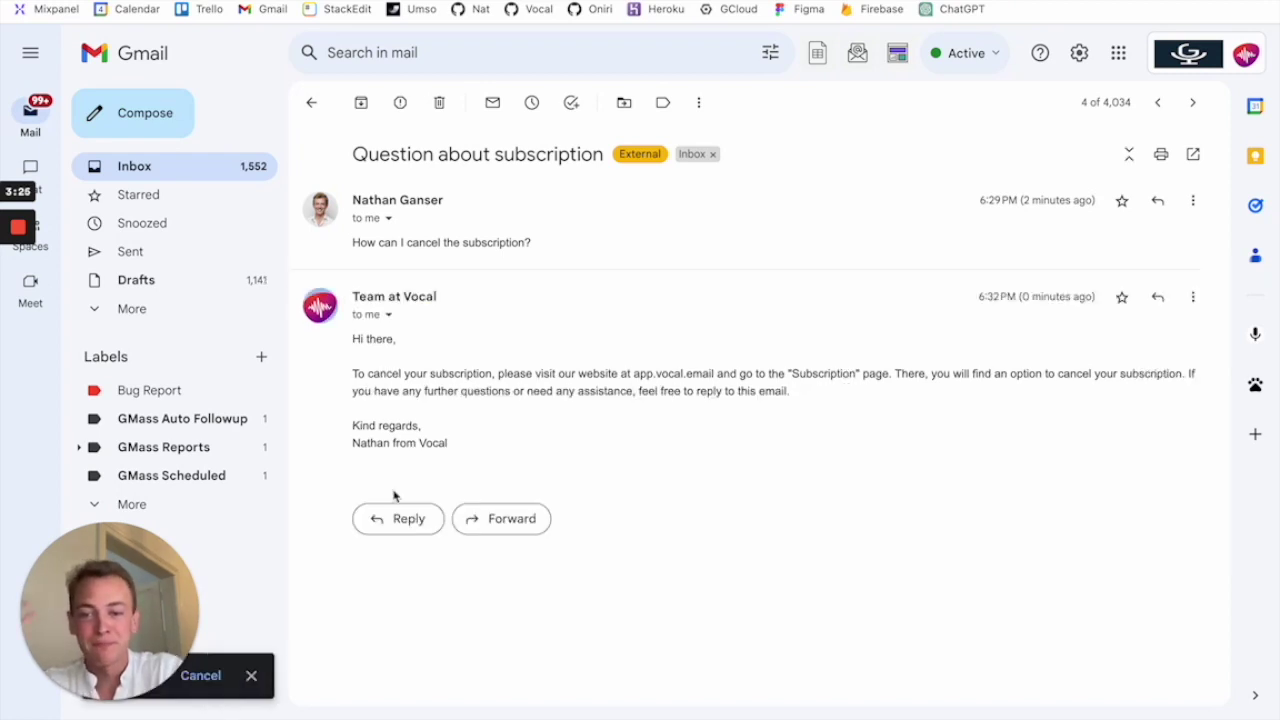
Step: Open the "Vocal" email about phone use, review the Gmail app and add-on instructions in its draft, and send the reply
left_click(311, 102)
left_click(504, 212)
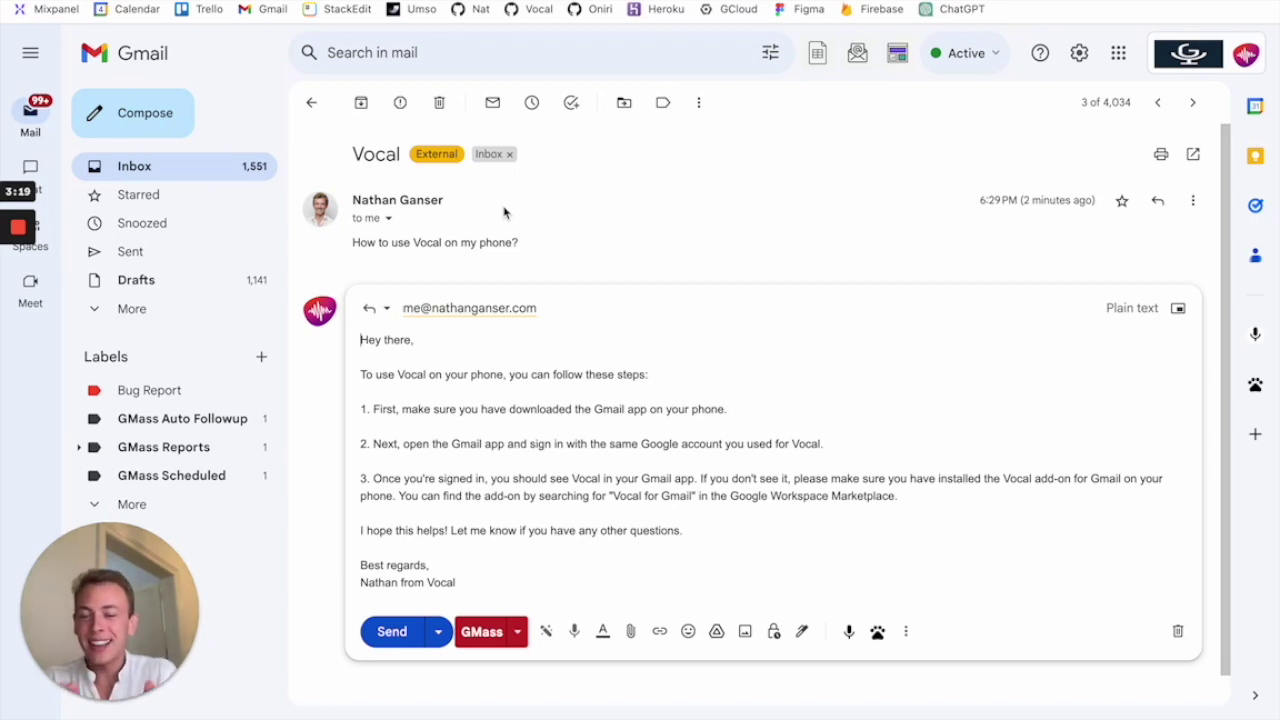
double_click(600, 409)
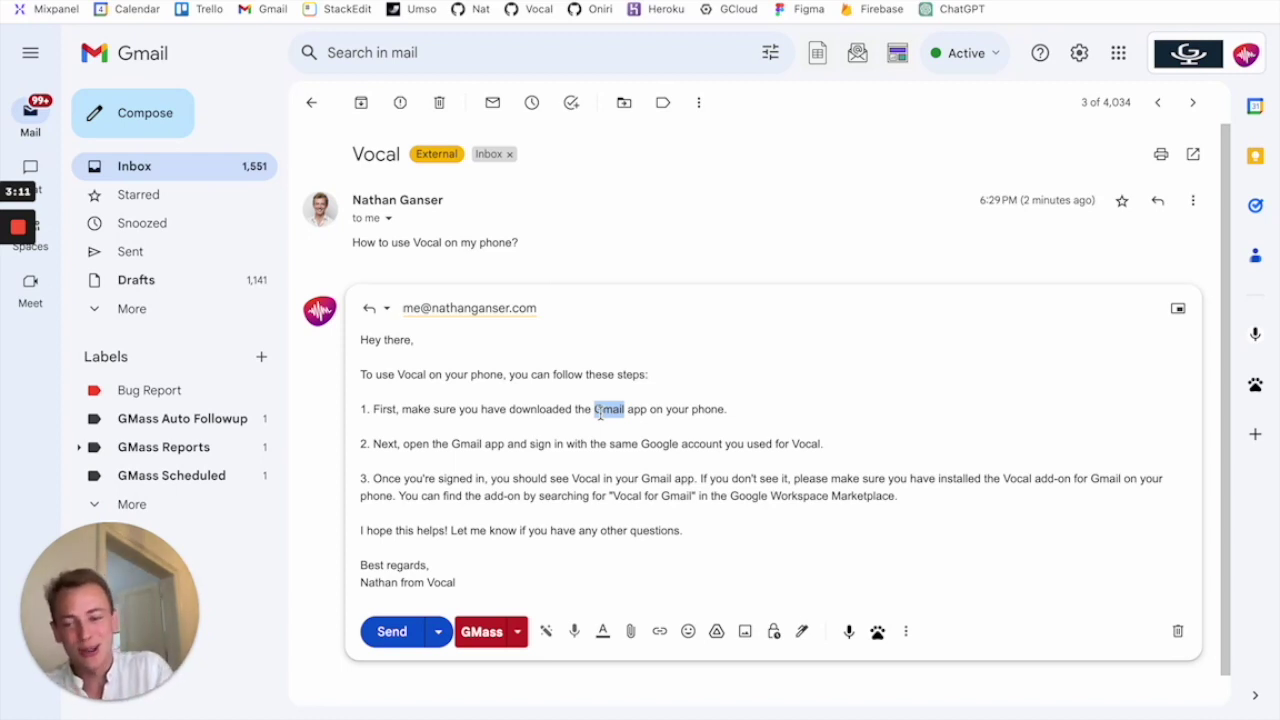
left_click(589, 478)
double_click(589, 478)
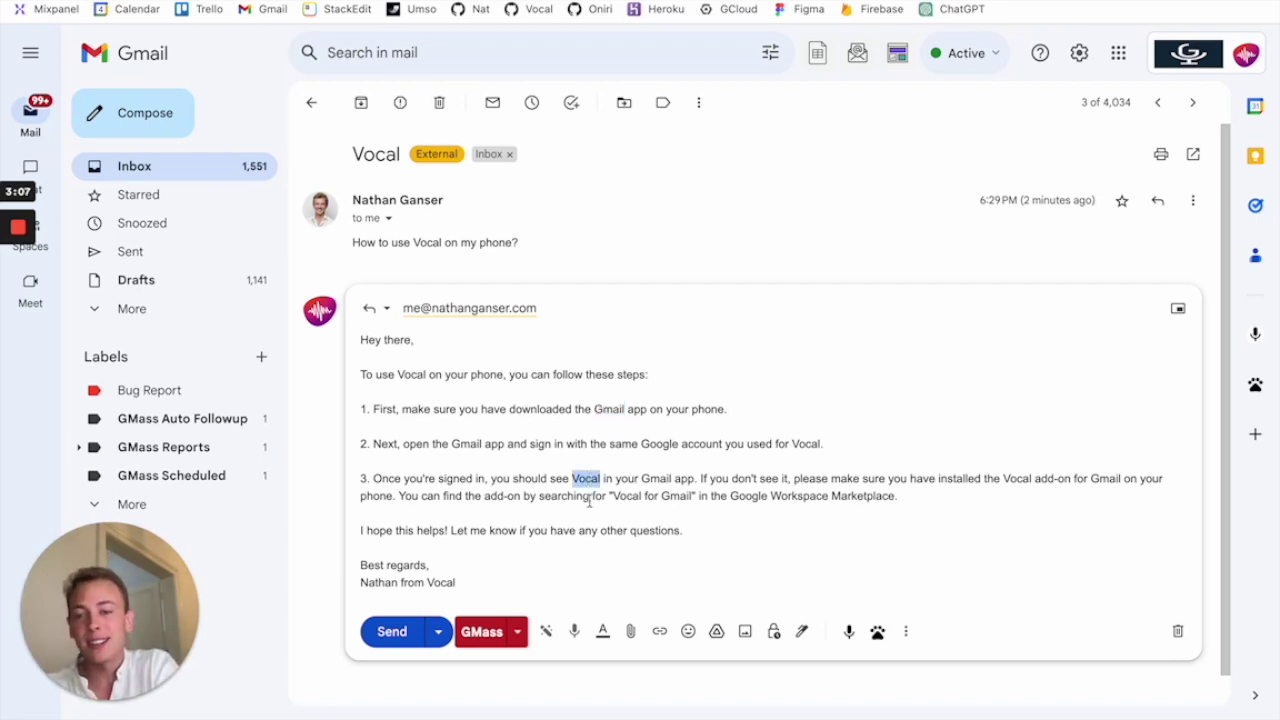
double_click(486, 497)
left_click_drag(612, 496, 698, 497)
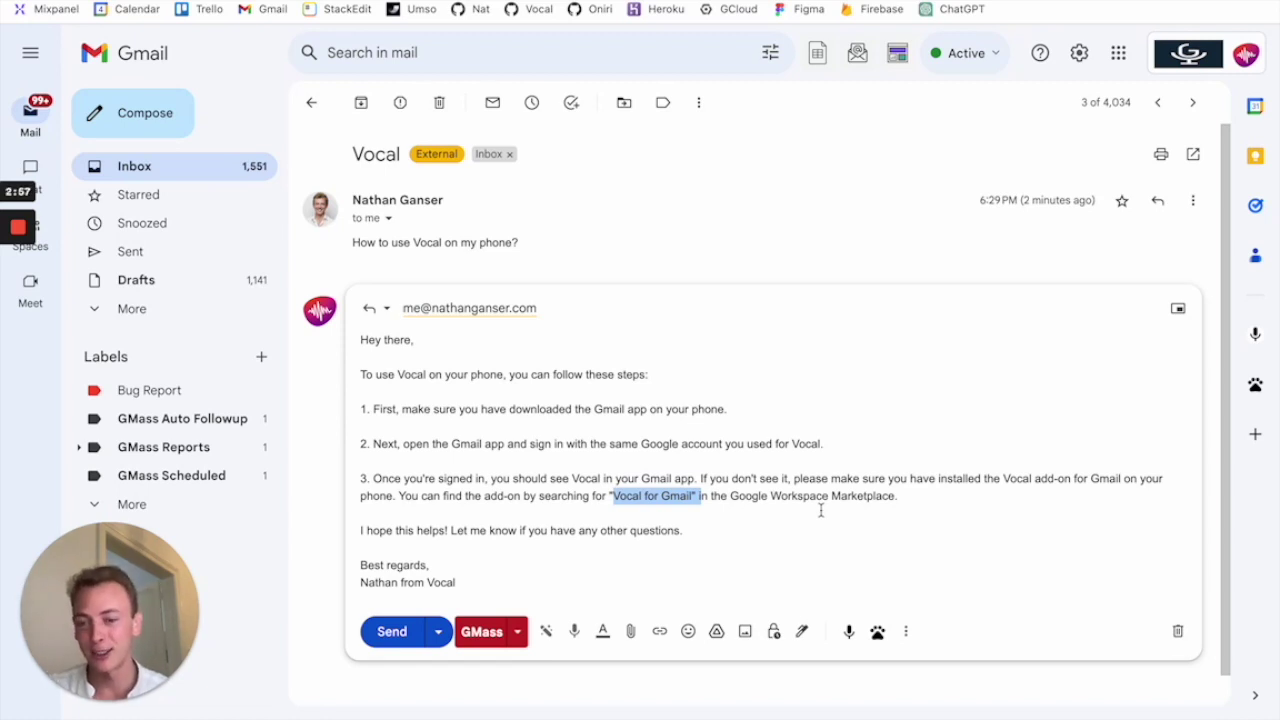
left_click(392, 631)
Step: Open the "I want to sign up" email from the inbox and send its drafted reply
left_click(311, 103)
left_click(482, 186)
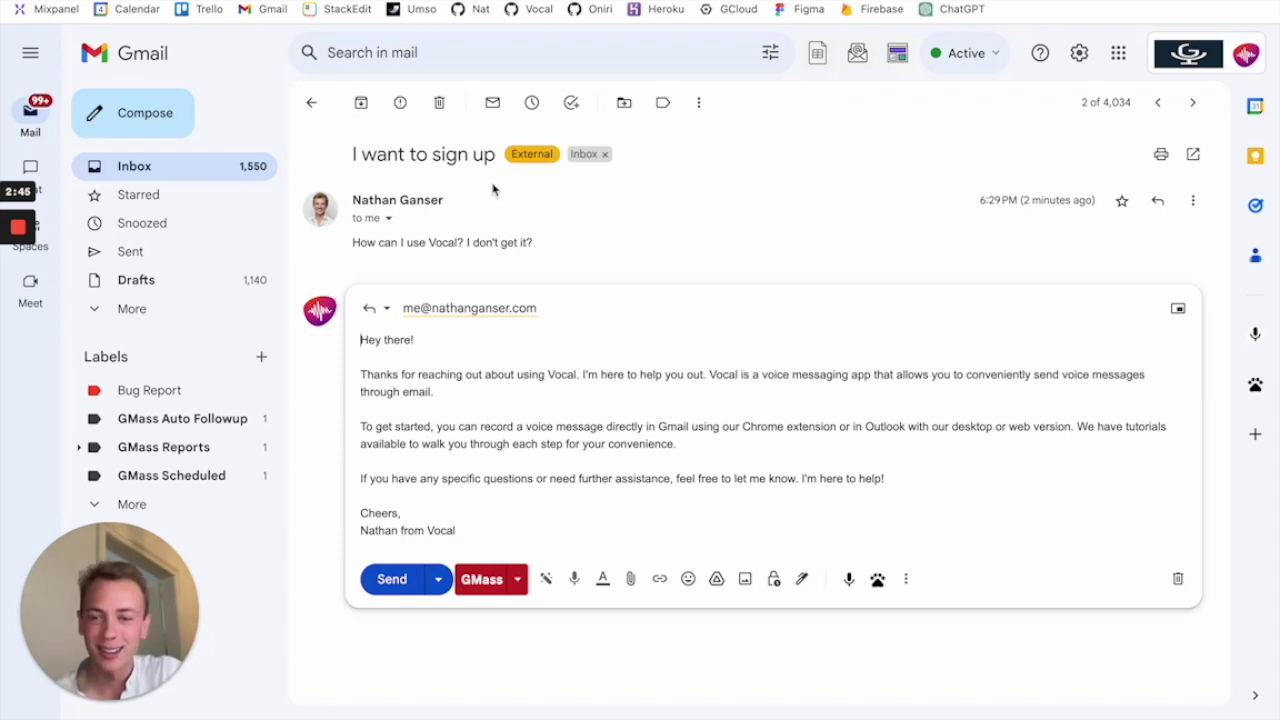
left_click(392, 579)
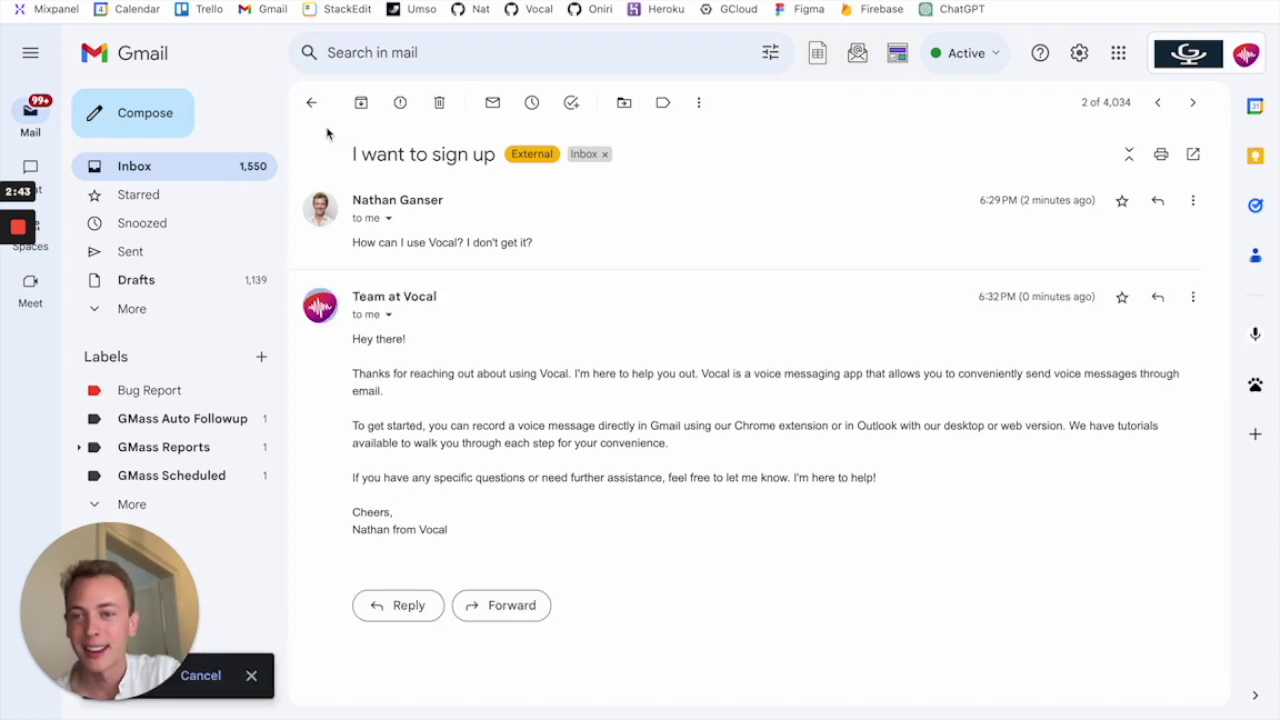
Step: Open the "I'd like to cancel my subscription!!!" email from the inbox to view its drafted reply
left_click(311, 102)
left_click(496, 145)
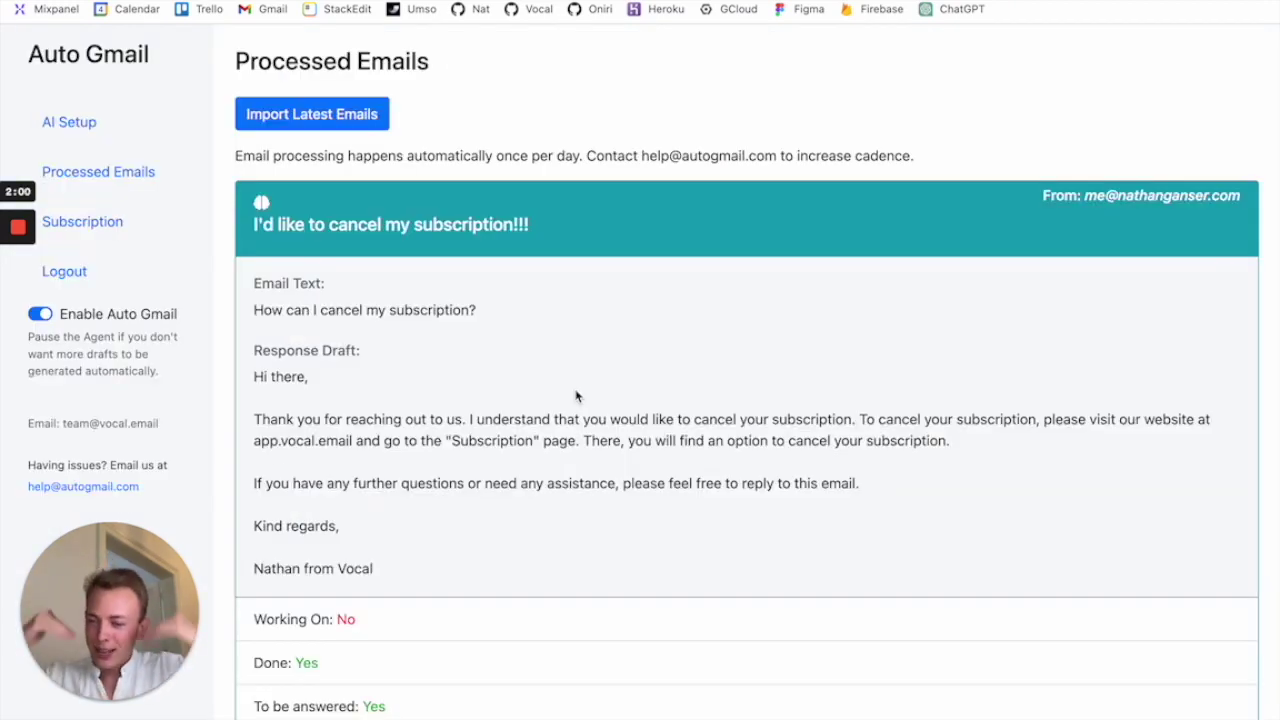
Step: Examine the full prompt behind the "I'd like to cancel my subscription!!!" draft, including its tone instruction, received email and response section, and close it
left_click(262, 204)
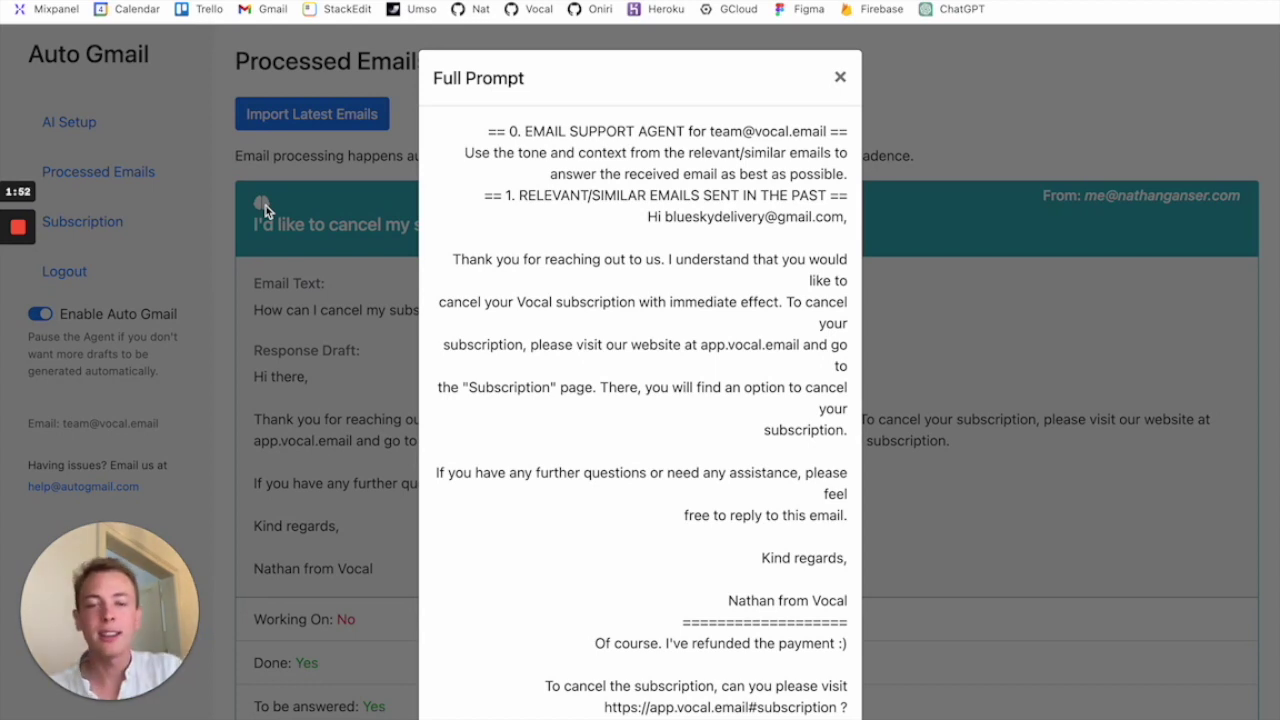
left_click_drag(466, 152, 836, 175)
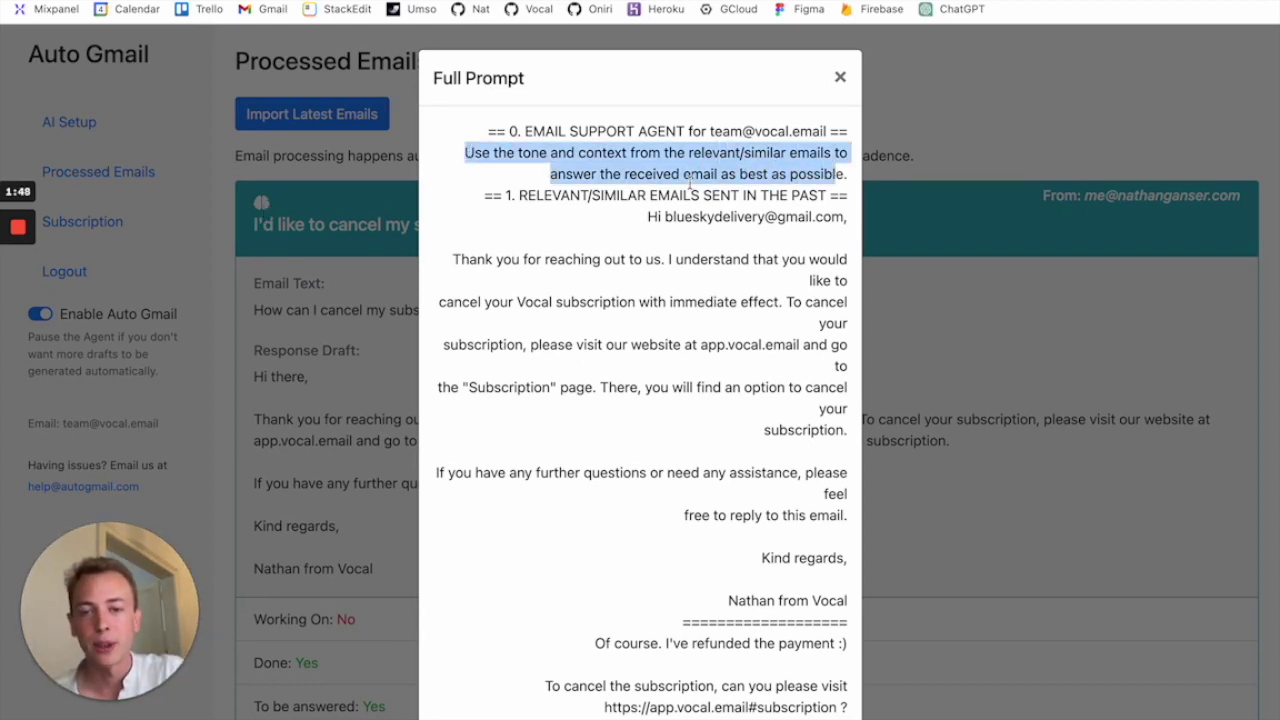
scroll(642, 368, "down", 3)
scroll(642, 368, "down", 15)
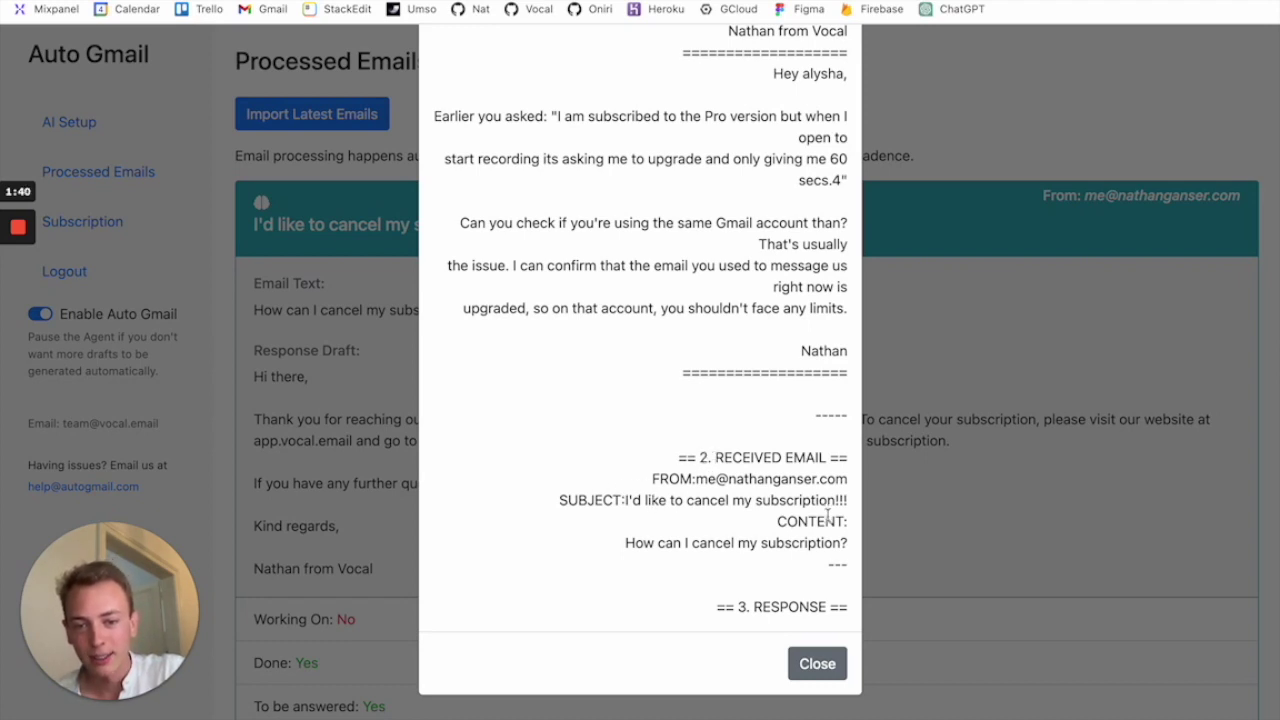
left_click_drag(625, 544, 840, 544)
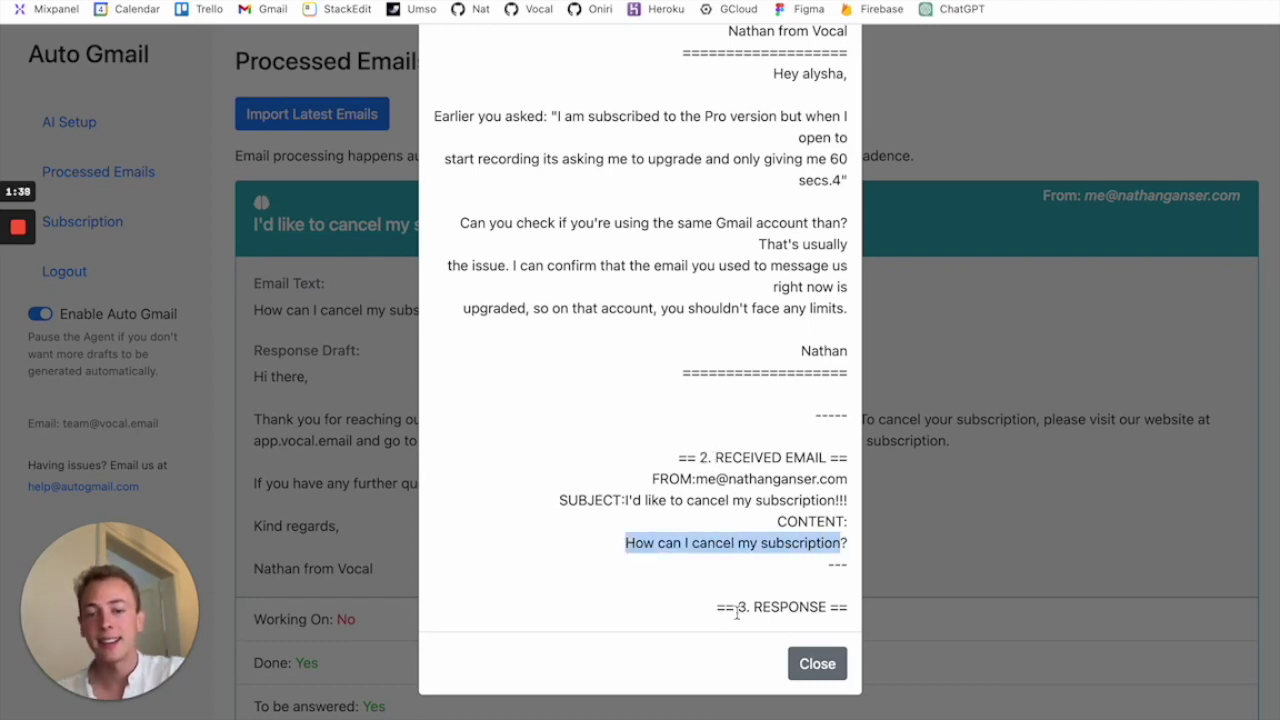
left_click_drag(716, 607, 842, 610)
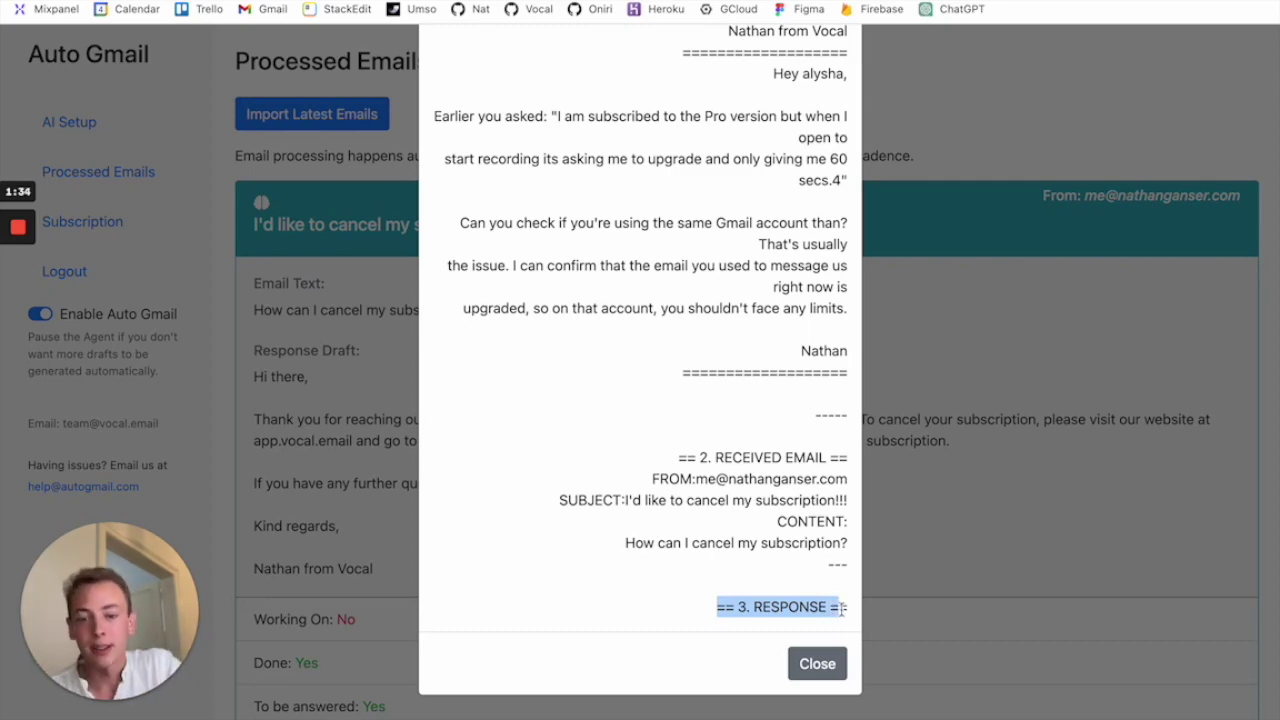
left_click(818, 664)
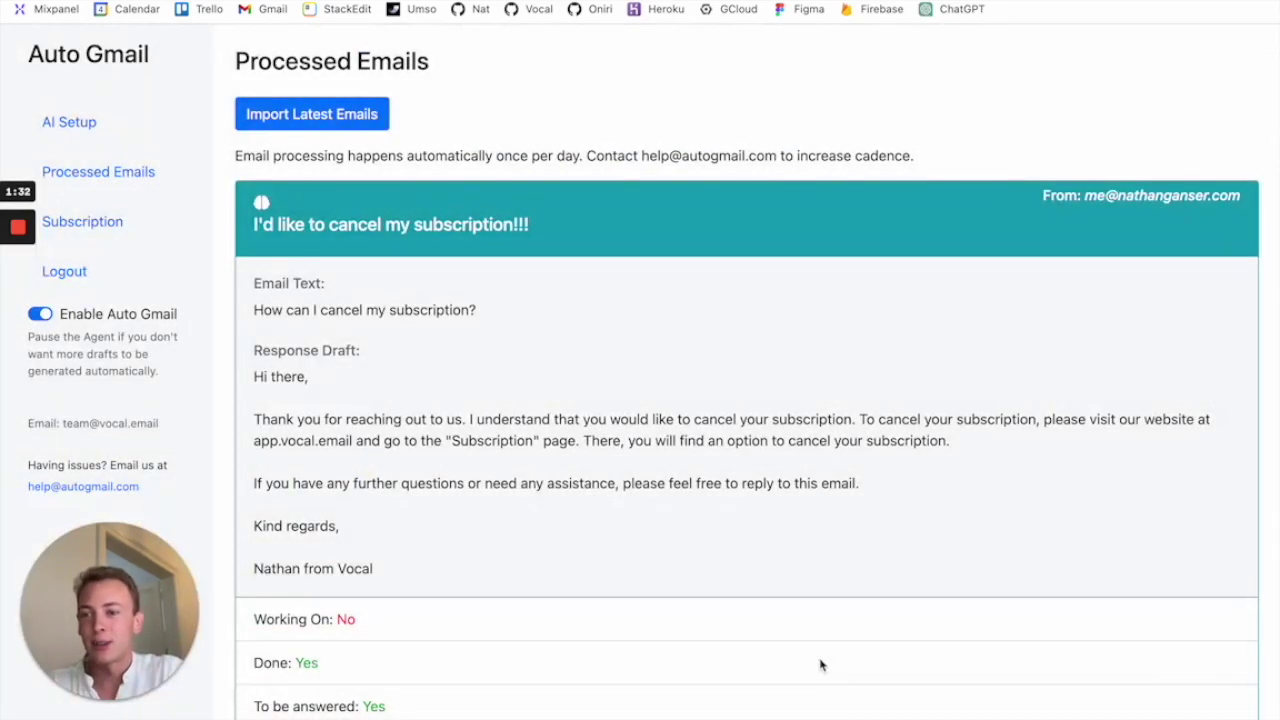